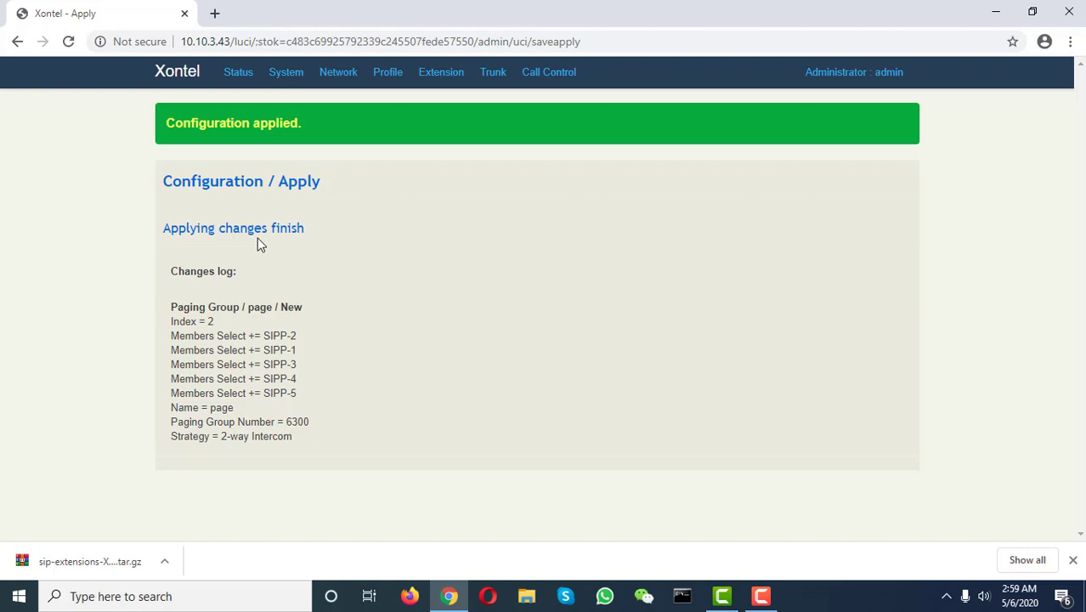
Step: Open SIP extension 300 for editing and go to its call forwarding settings
mouse_move(450, 77)
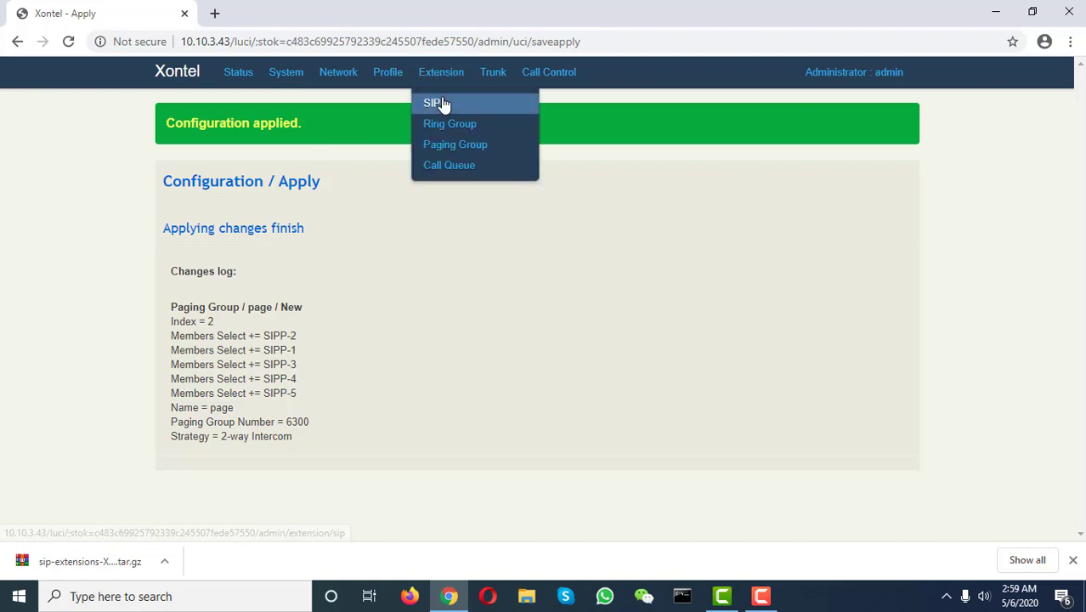
left_click(442, 103)
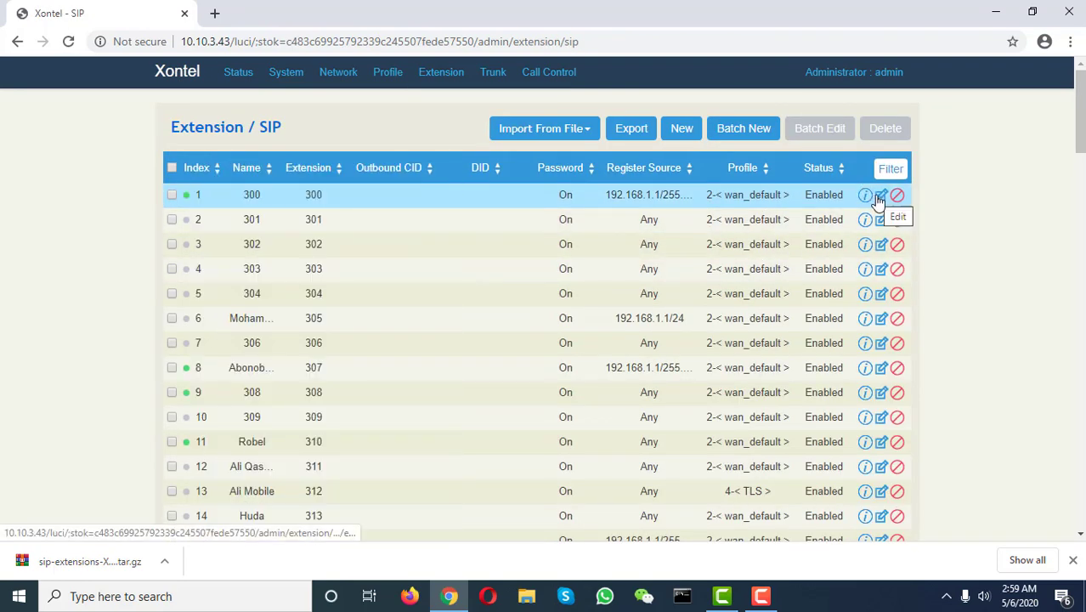
left_click(880, 199)
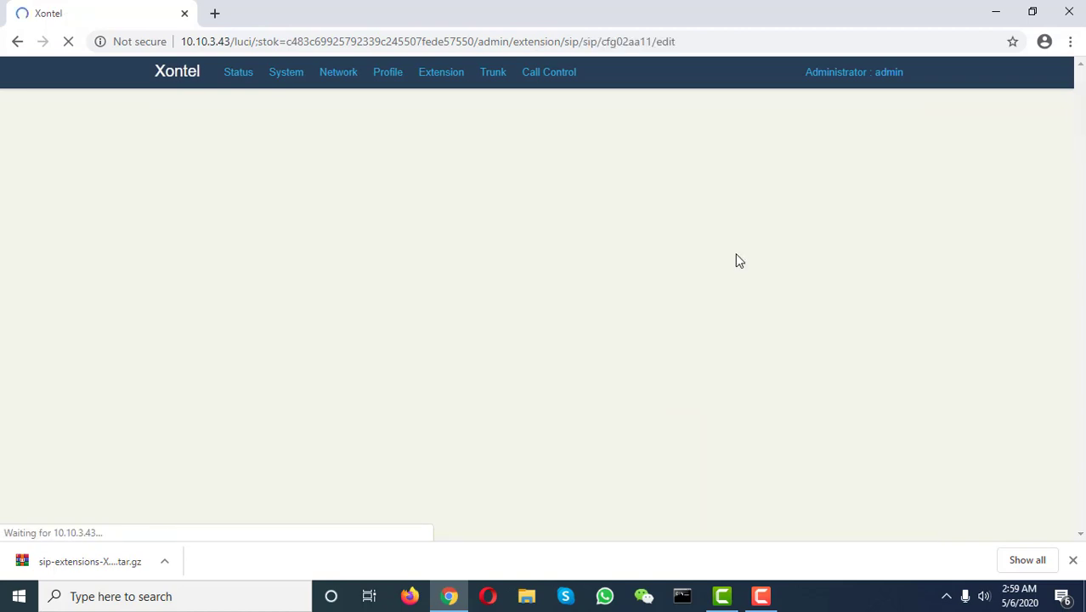
scroll(565, 310, "down", 4)
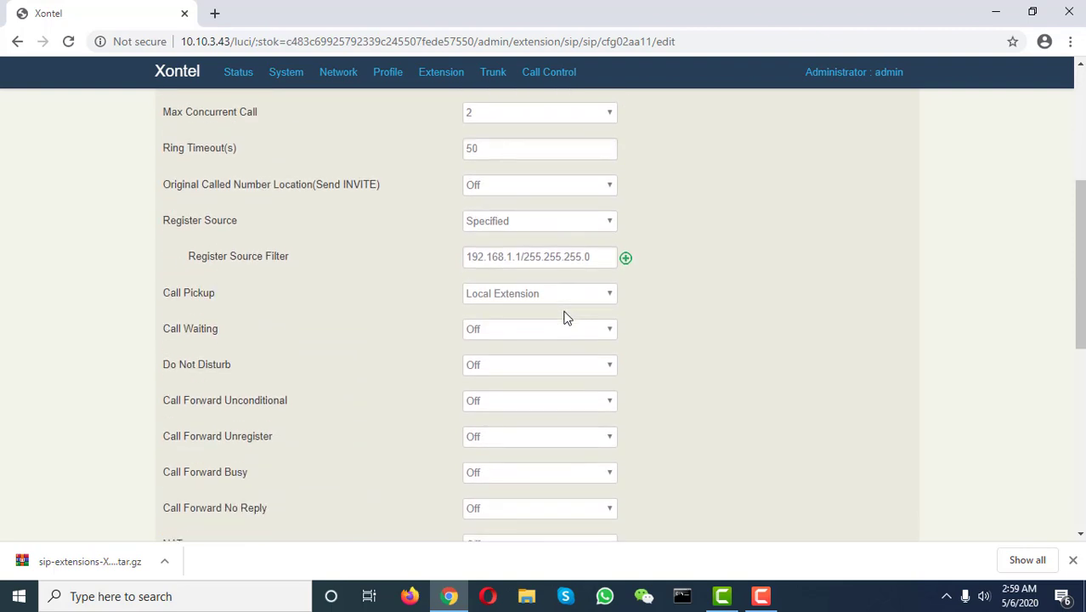
scroll(565, 317, "down", 1)
scroll(366, 344, "down", 1)
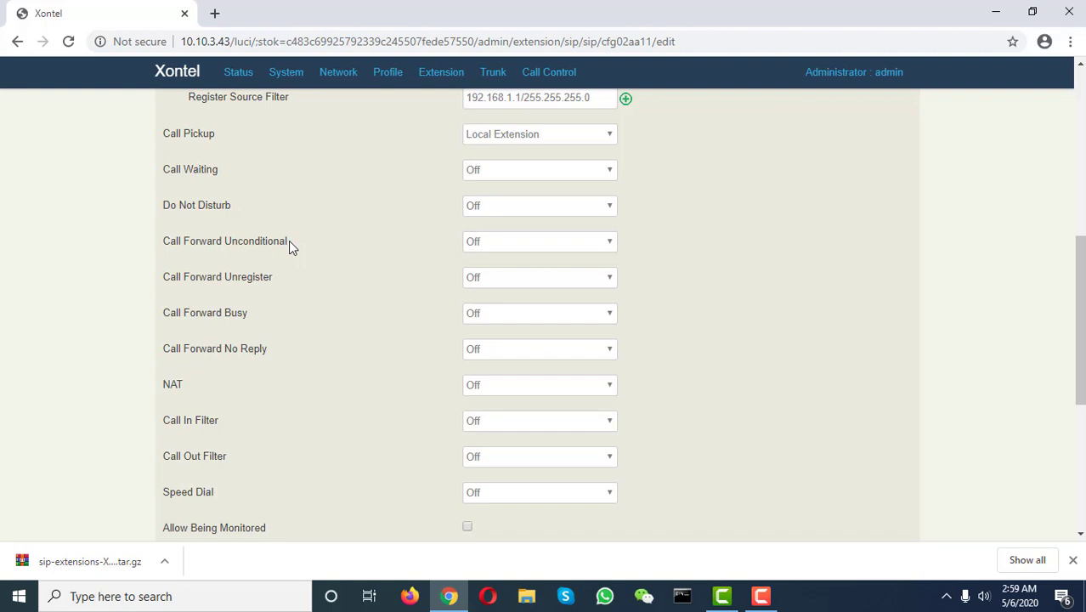
Step: Set Call Forward Unconditional for extension 300 to SIP Extension / 301 / 301
left_click(488, 241)
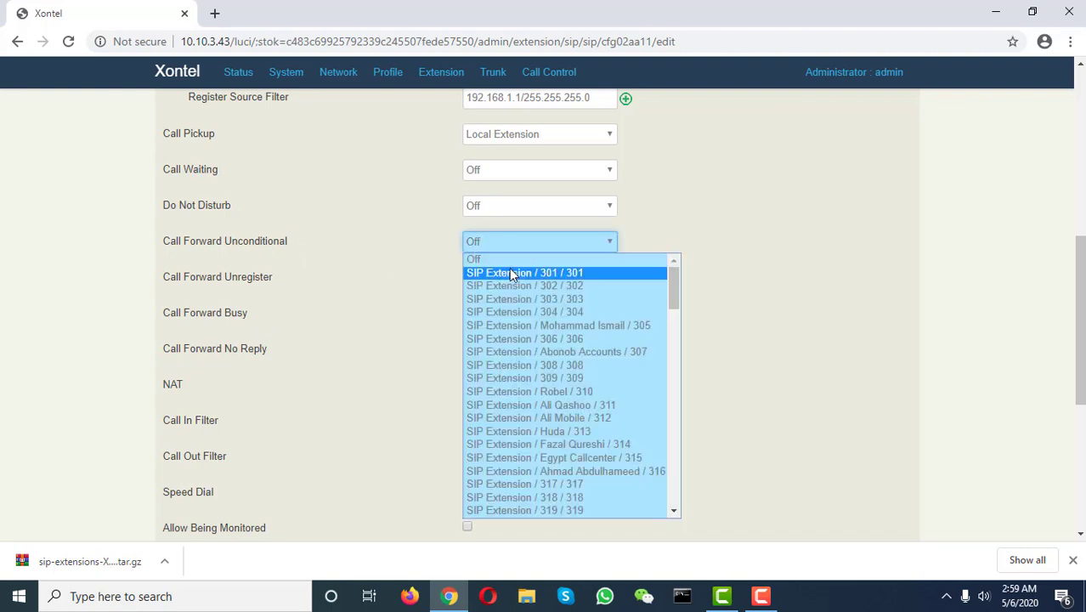
scroll(567, 380, "down", 3)
scroll(567, 380, "up", 4)
left_click(544, 273)
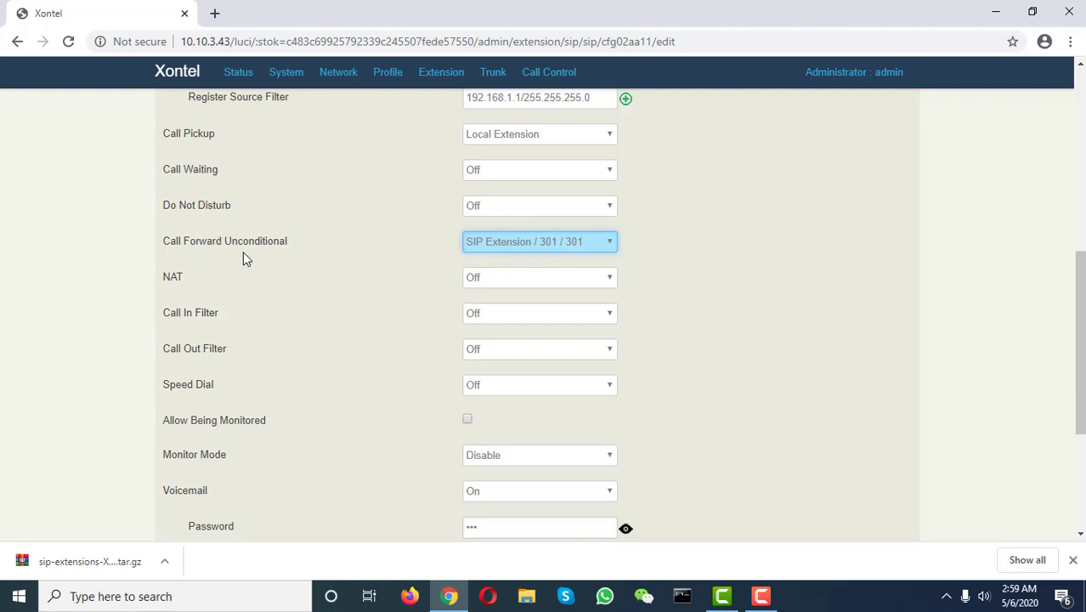
Step: Set Call Forward Unconditional to FXO Trunk / Port 0 and enter the external phone number as its destination
left_click(540, 246)
scroll(581, 336, "down", 10)
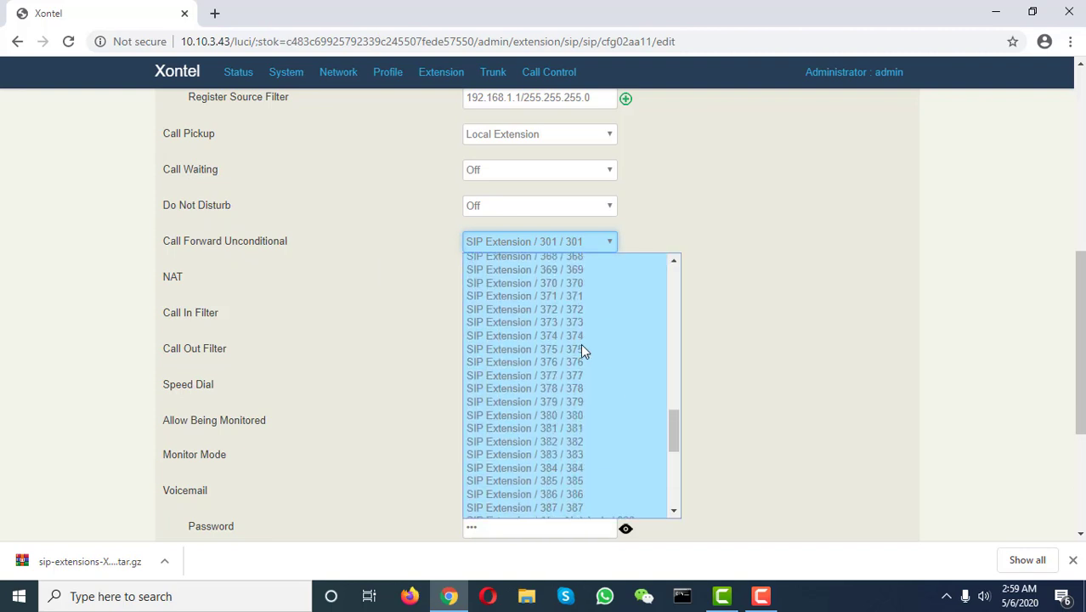
scroll(581, 343, "down", 8)
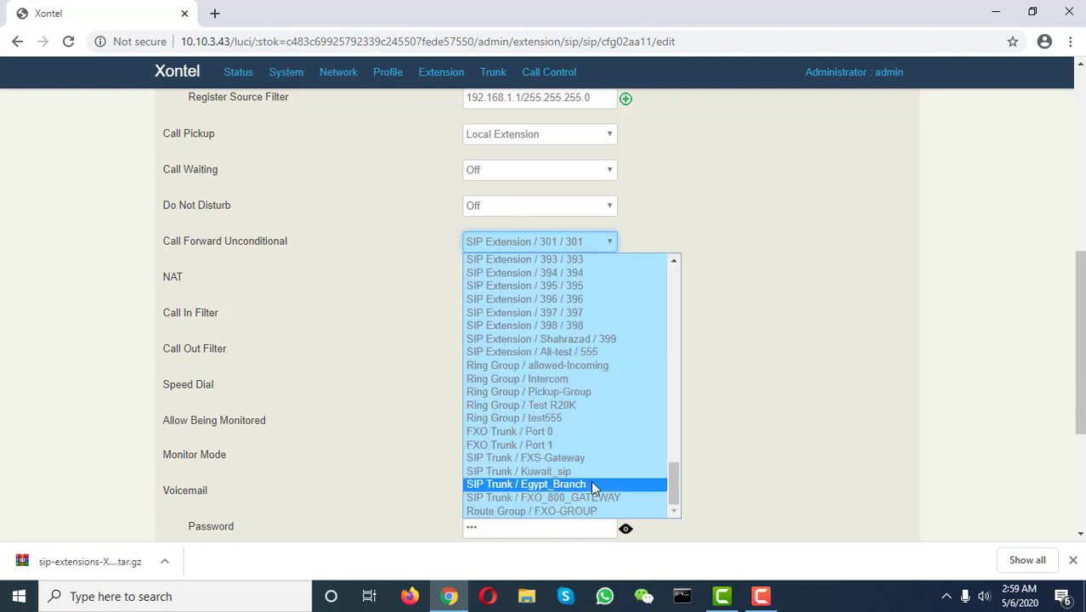
left_click(564, 434)
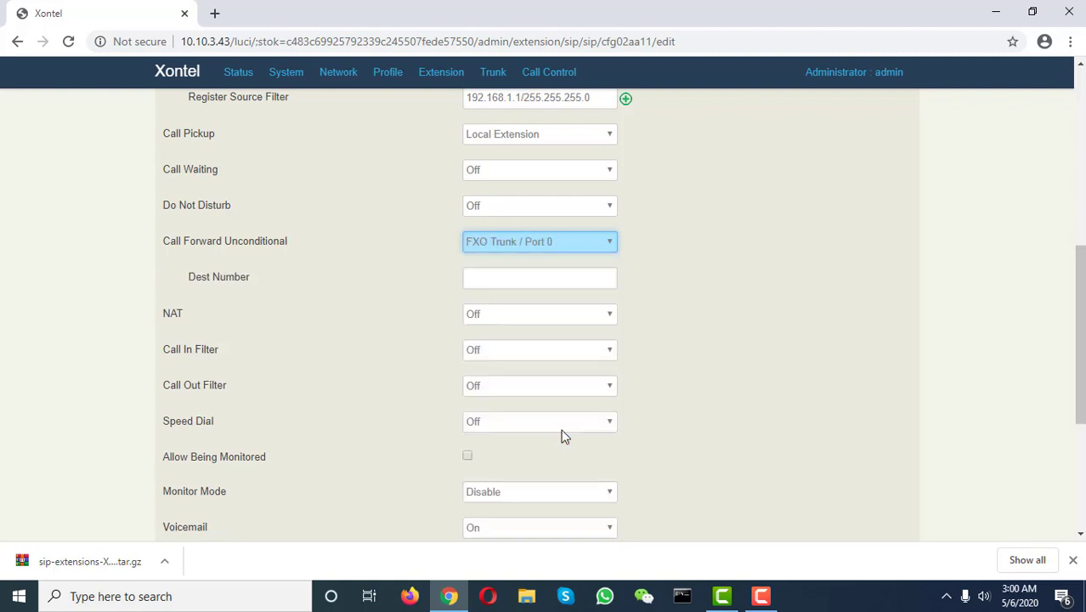
left_click(506, 288)
type("979")
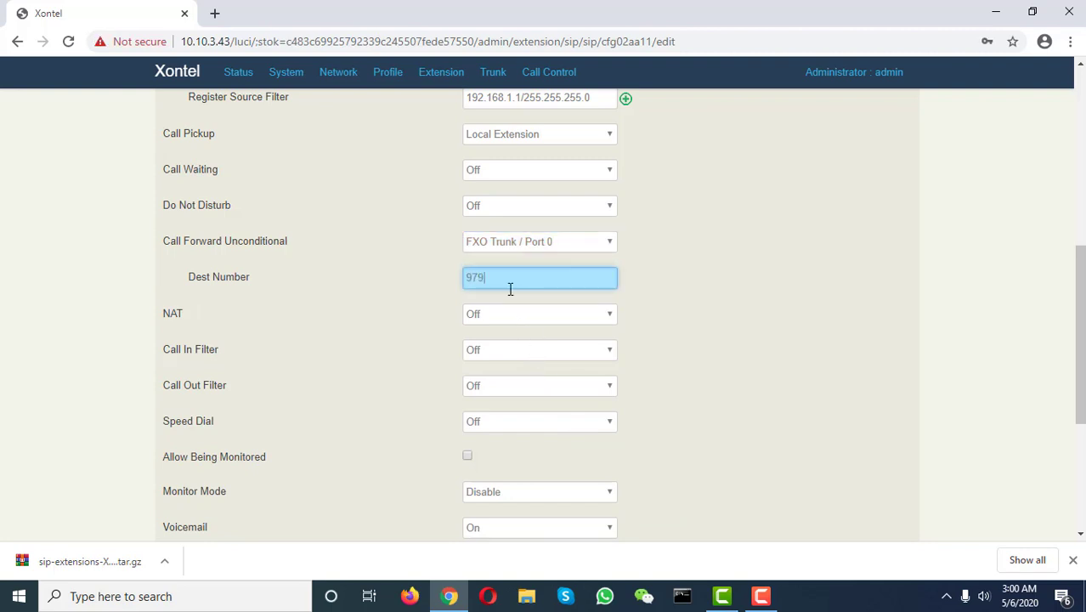
type("78301")
left_click(680, 324)
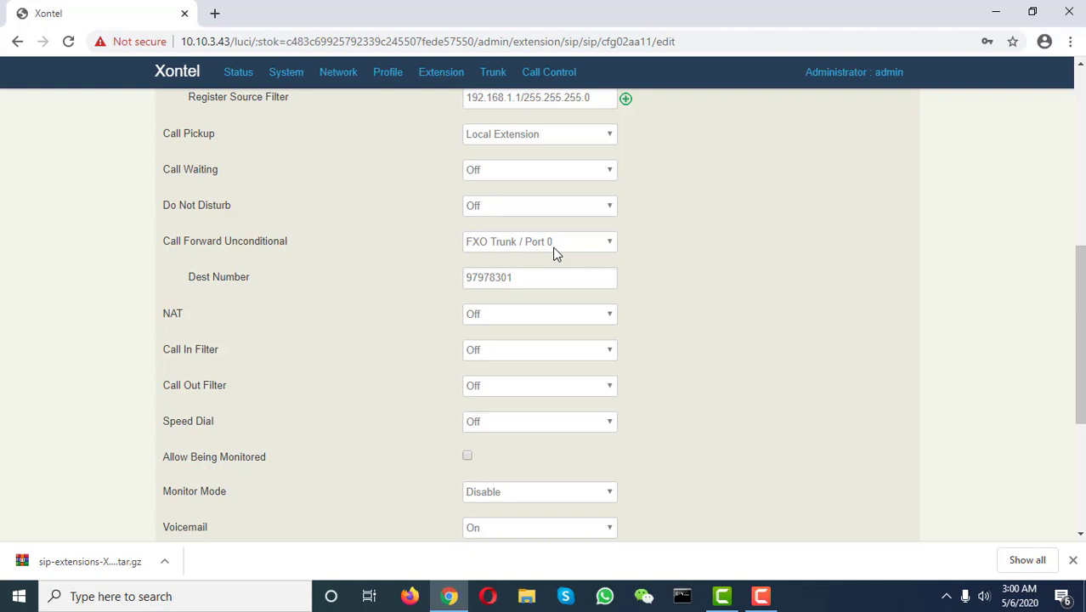
left_click(466, 280)
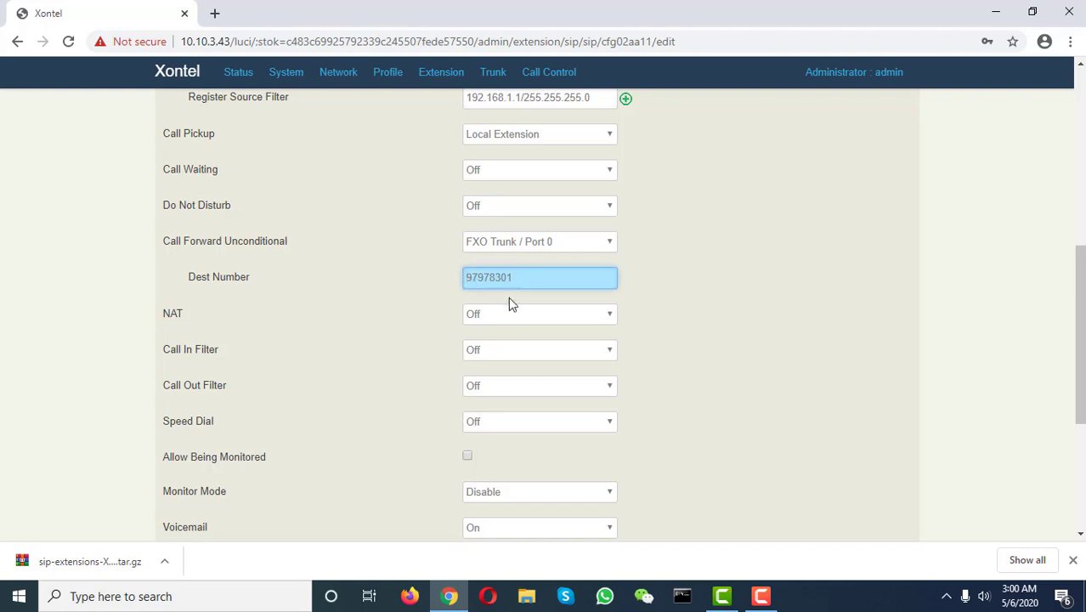
left_click_drag(508, 278, 491, 280)
left_click(512, 284)
type("9")
Step: Set Call Forward Unconditional to Off
left_click(545, 247)
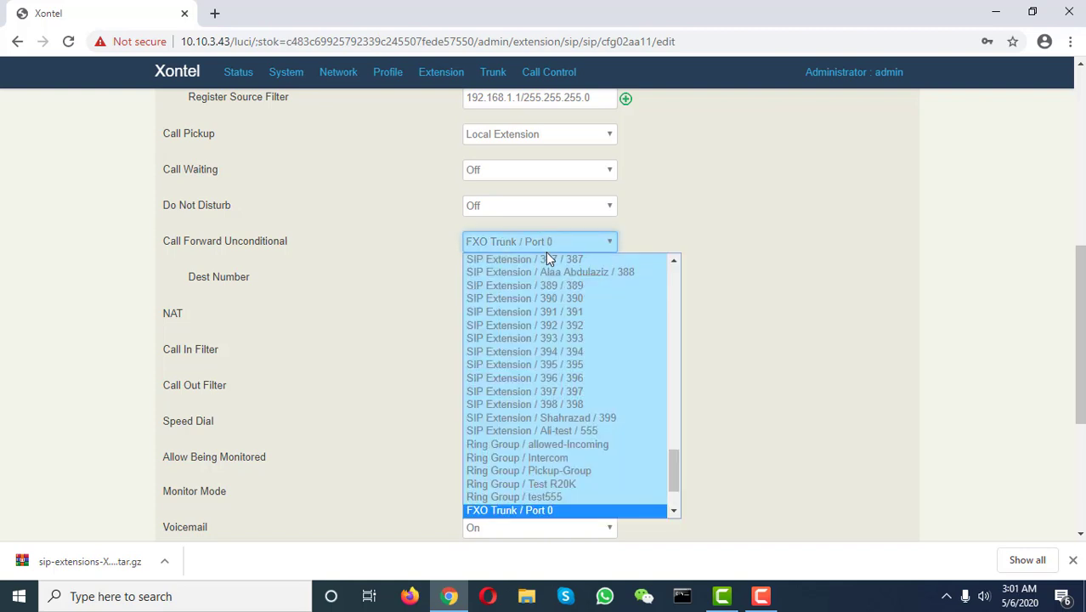
scroll(546, 281, "up", 8)
left_click(534, 259)
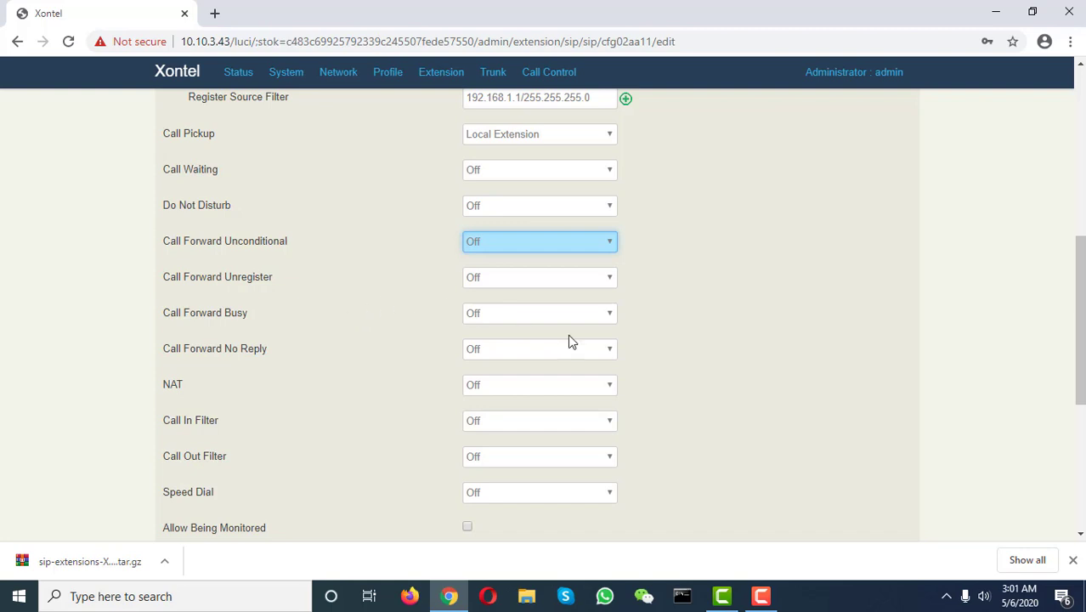
left_click(708, 348)
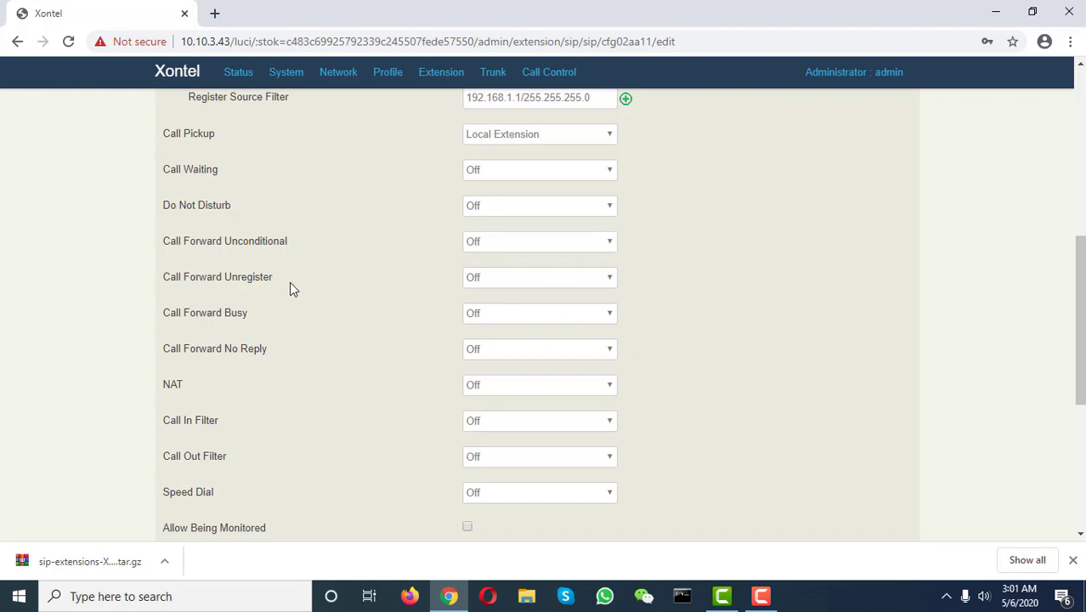
Step: Set Call Forward Unregister to SIP Extension / 302 / 302, and switch it to SIP Trunk / FXO_800_GATEWAY
left_click(483, 280)
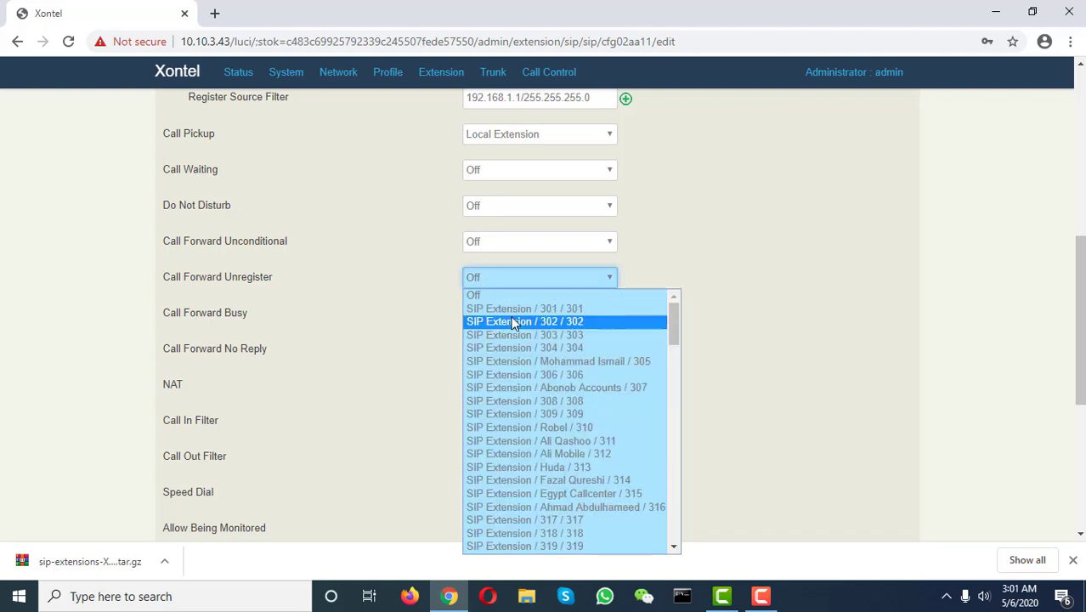
left_click(508, 315)
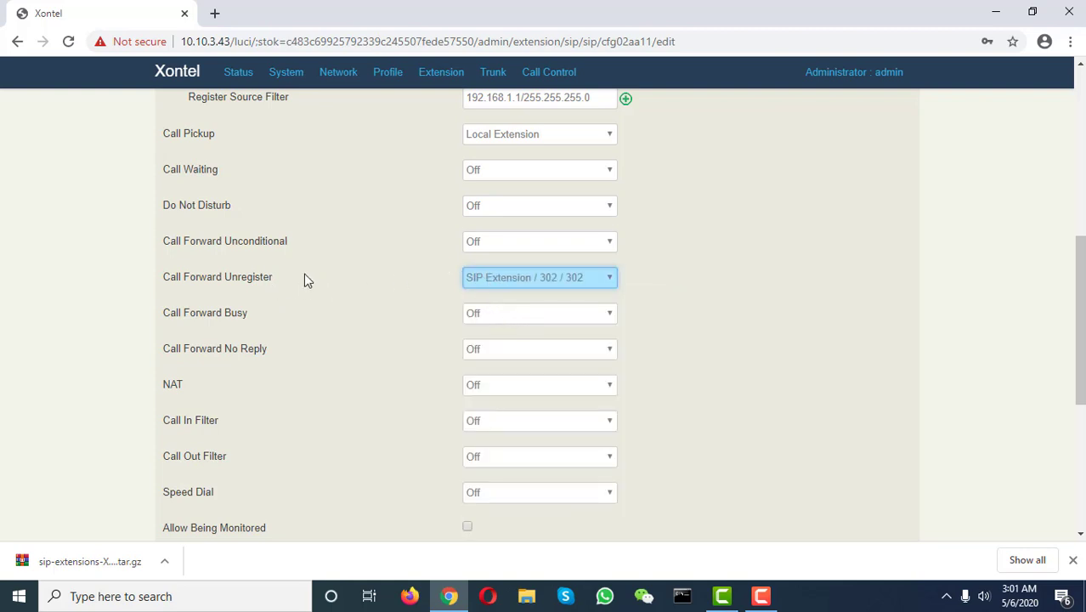
left_click(569, 285)
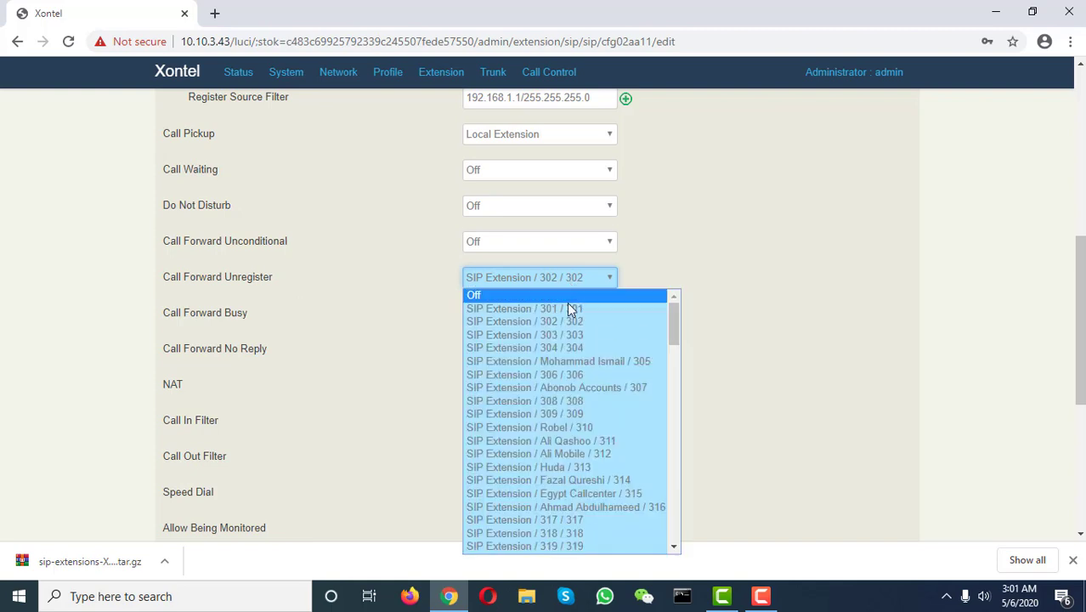
scroll(590, 338, "down", 10)
scroll(593, 346, "down", 6)
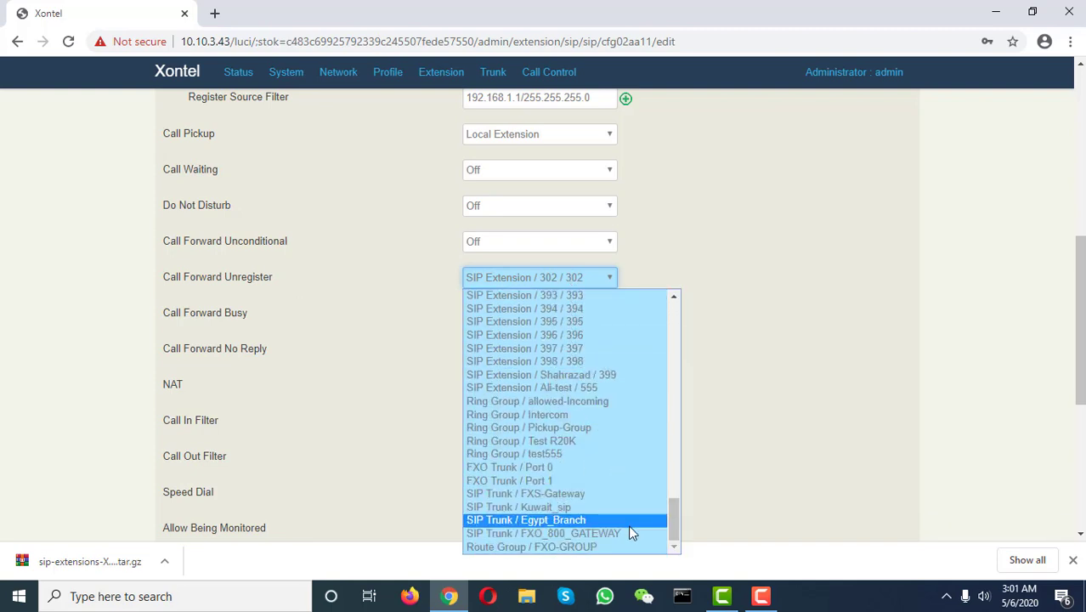
left_click(526, 533)
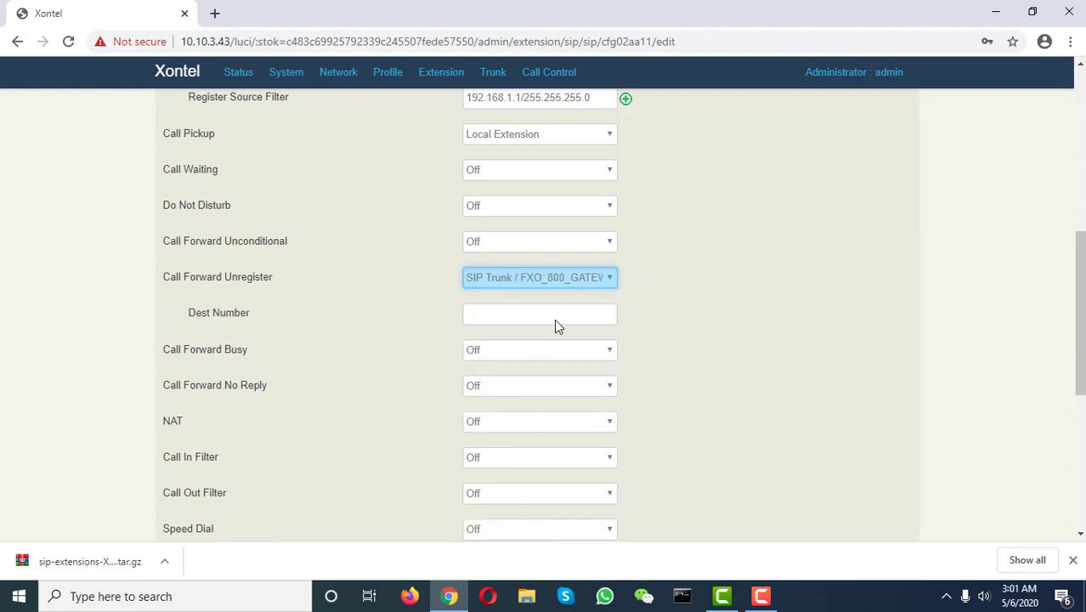
Step: Set Call Forward Unregister to Off
left_click(564, 280)
scroll(553, 348, "up", 20)
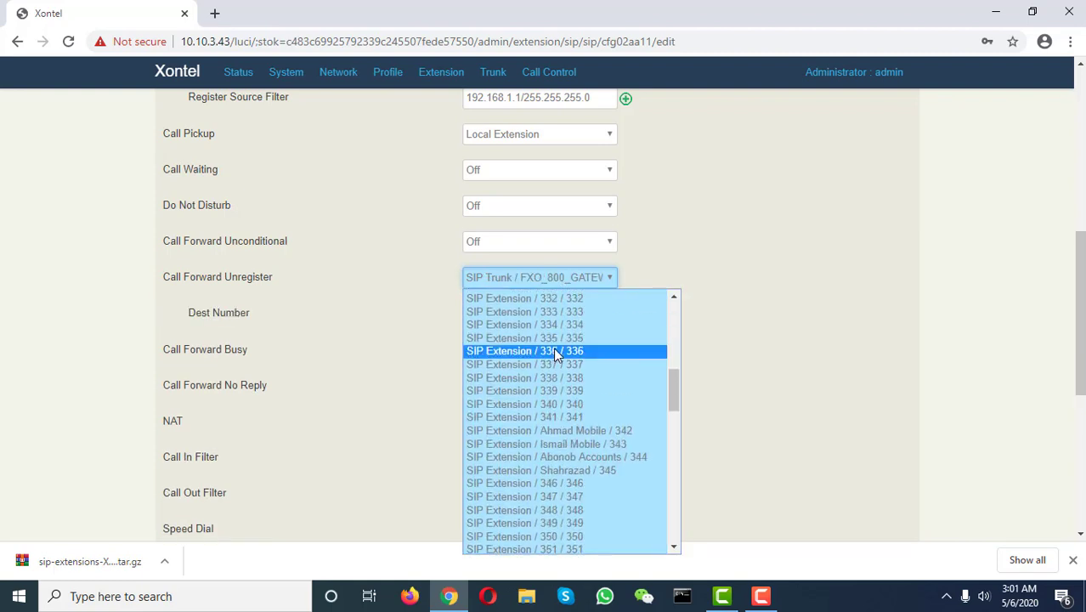
left_click(546, 296)
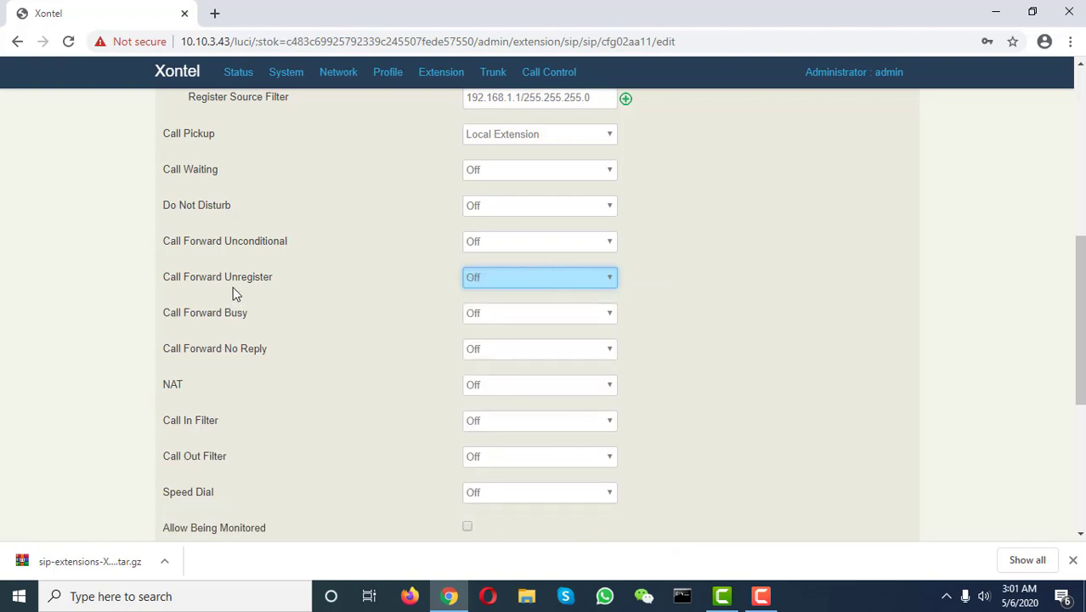
Step: Set Call Forward Busy to SIP Extension / 317 / 317
left_click(509, 317)
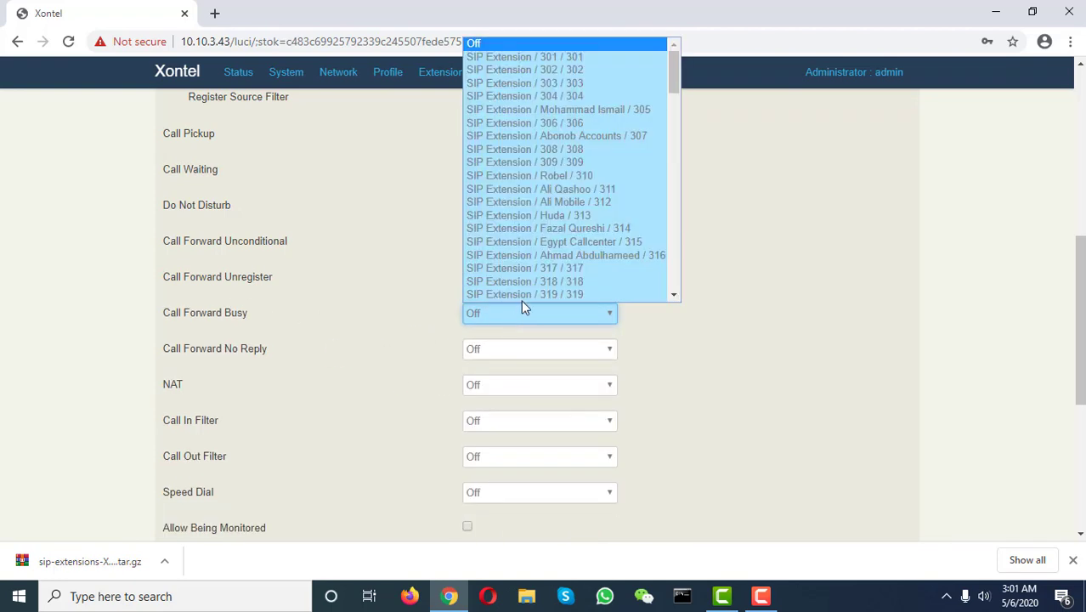
scroll(544, 255, "down", 1)
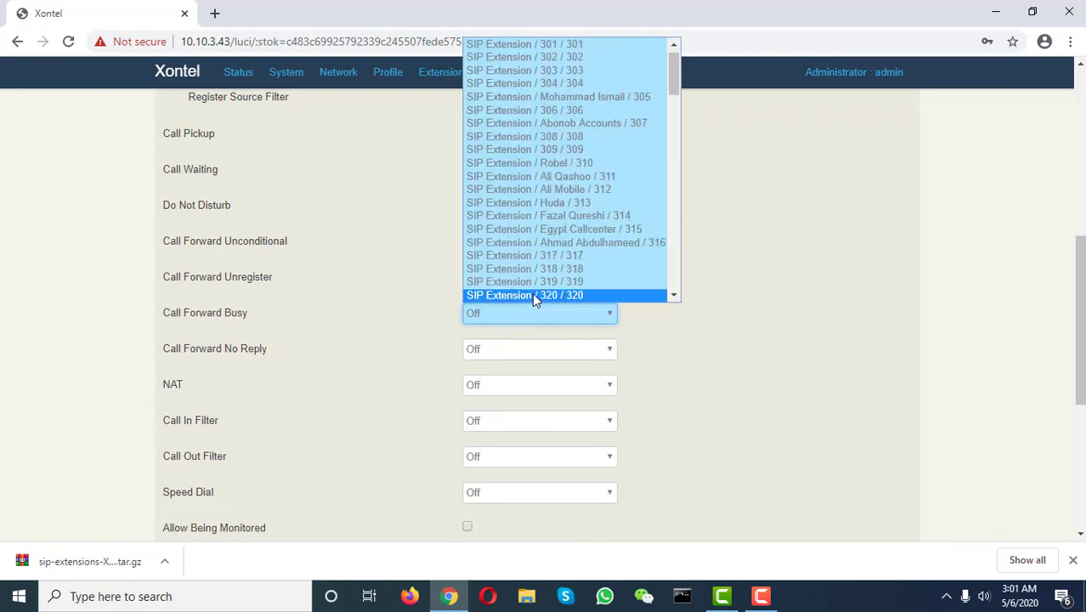
left_click(527, 255)
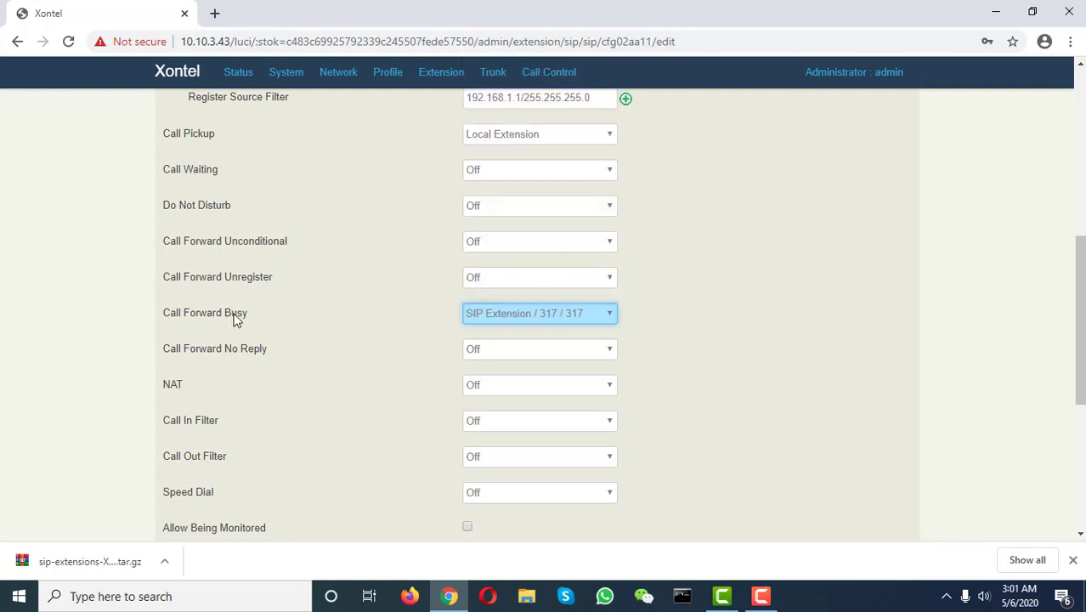
Step: Look through the other Call Forward Busy destinations and set the option to Off
left_click(554, 314)
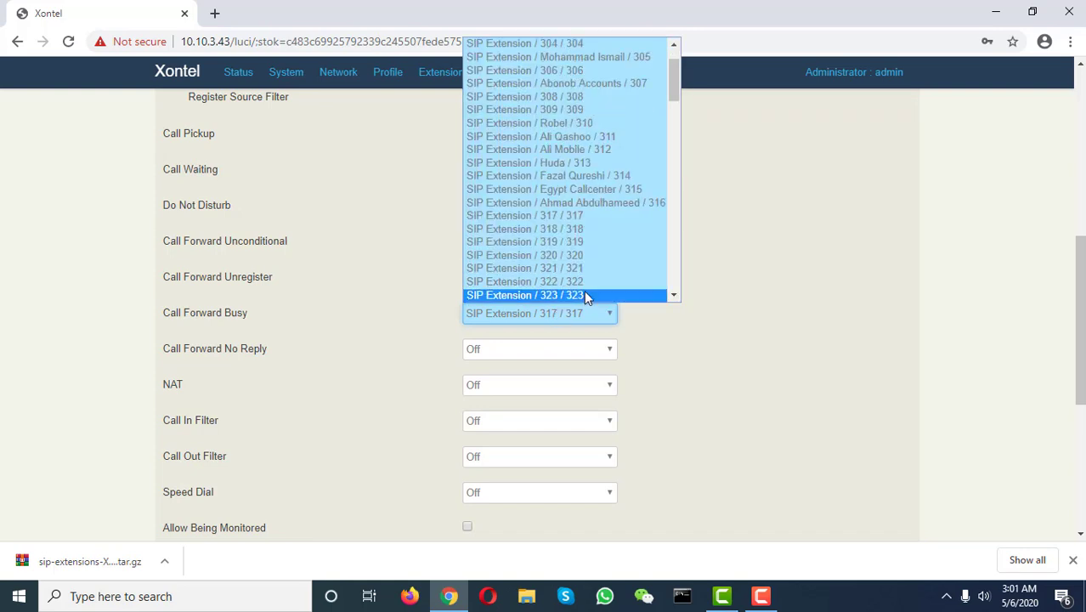
scroll(584, 289, "down", 10)
scroll(574, 293, "up", 5)
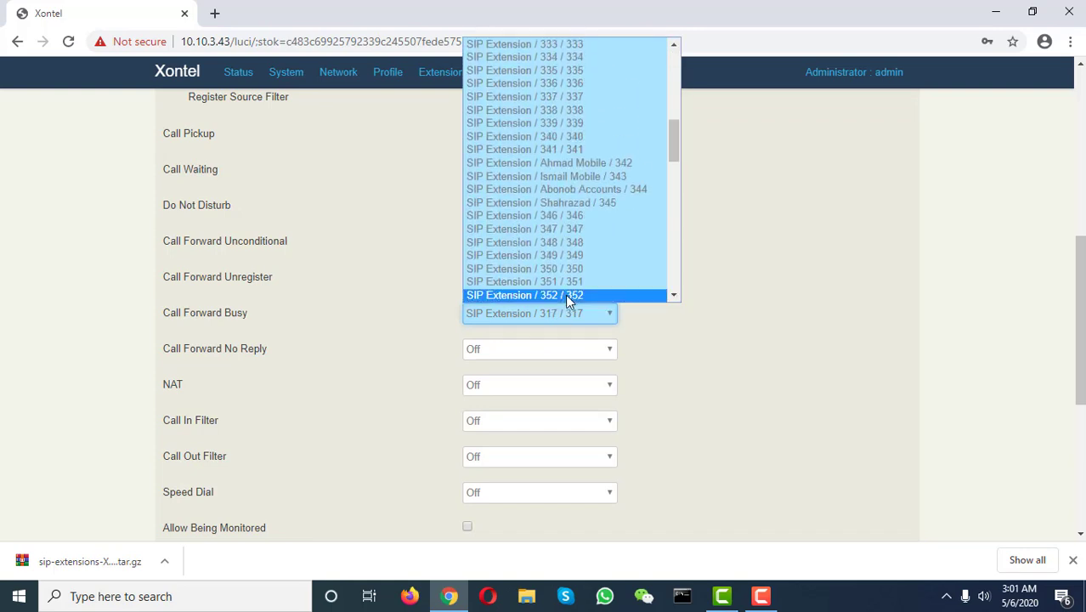
scroll(548, 110, "up", 10)
left_click(506, 43)
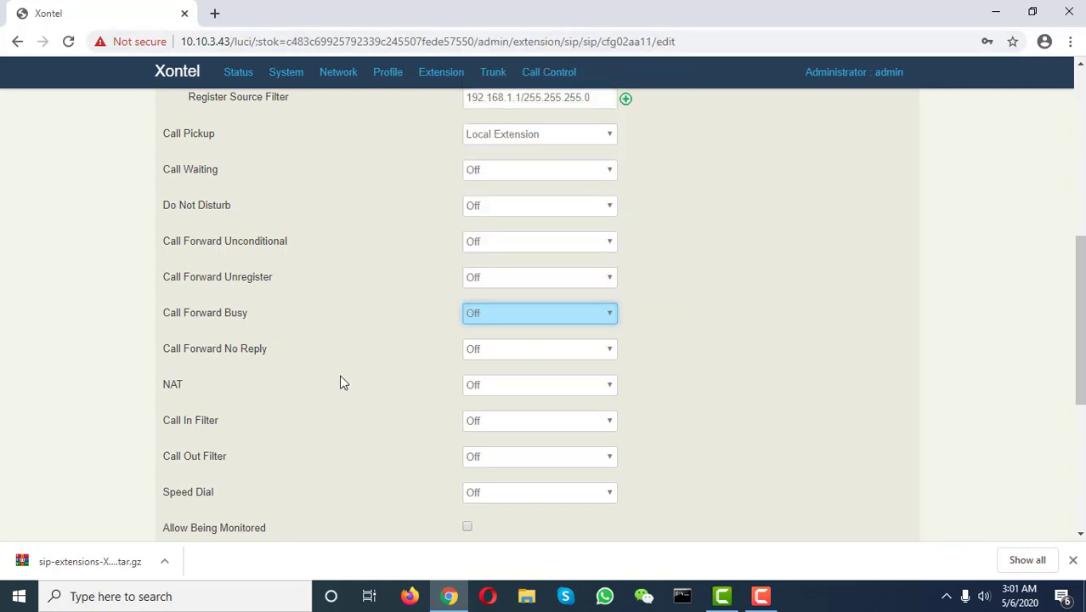
Step: Set Call Forward No Reply to SIP Extension / 317 / 317 with a call timeout of 10 seconds
left_click(503, 352)
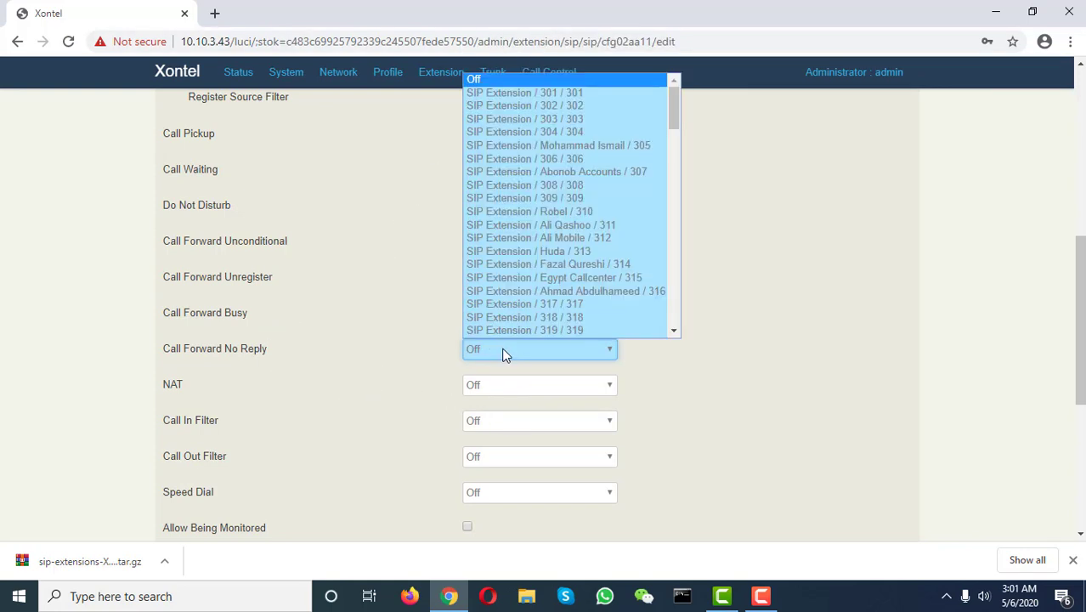
left_click(541, 306)
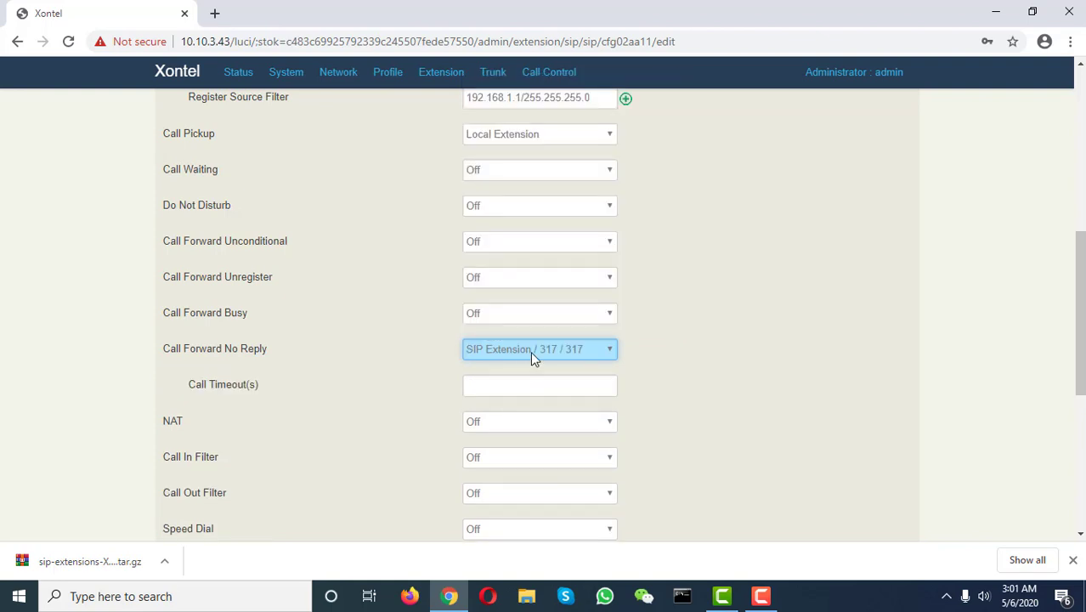
left_click(492, 387)
type("10")
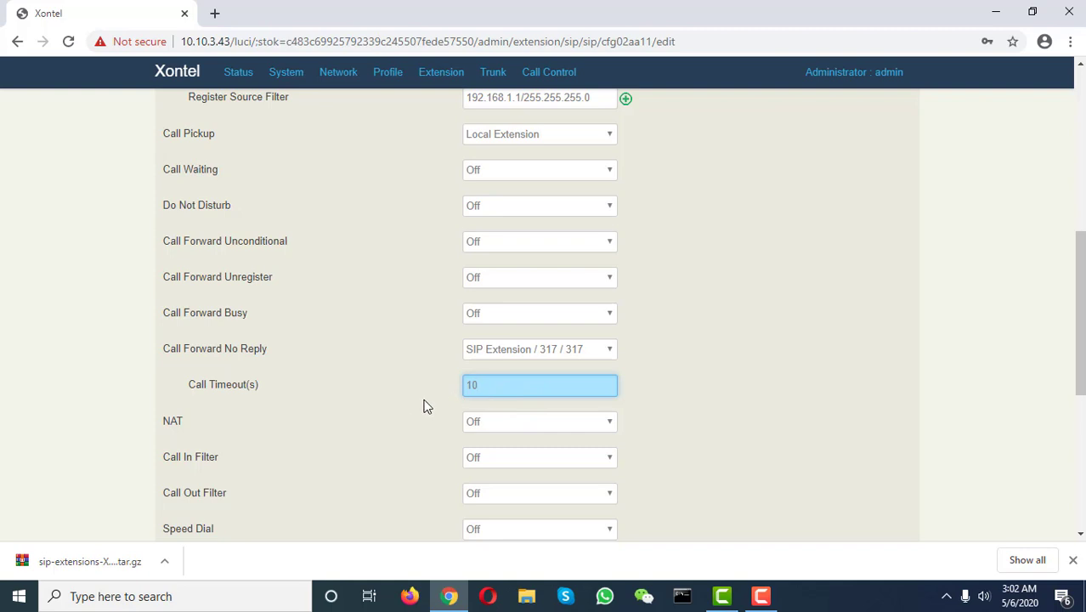
Step: Change the Call Forward No Reply destination to SIP Trunk / FXO_800_GATEWAY and select its empty destination number field
left_click(584, 357)
scroll(589, 306, "down", 15)
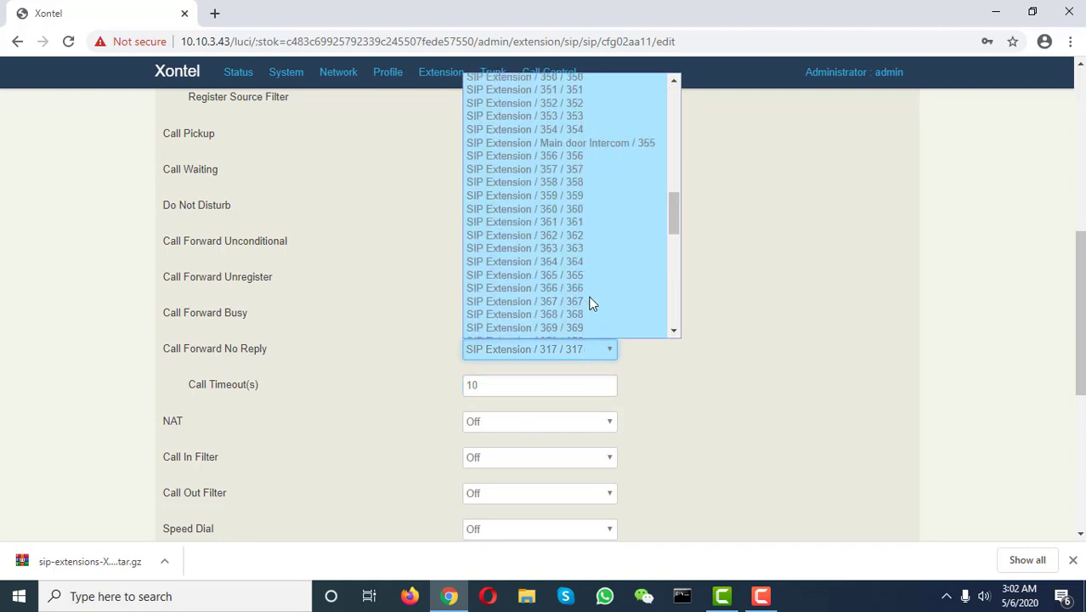
left_click(607, 320)
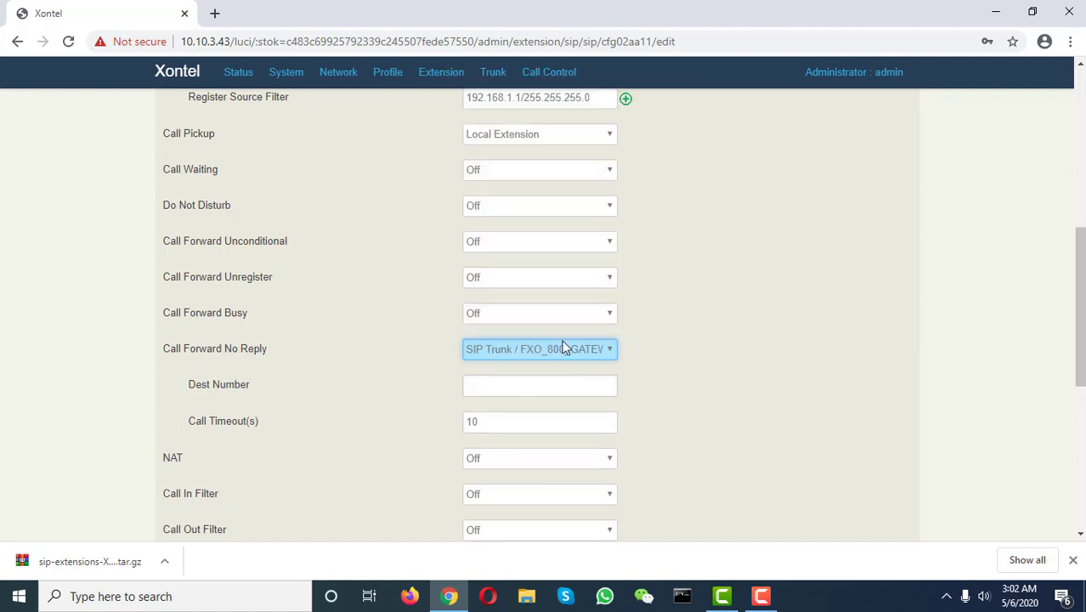
left_click(514, 382)
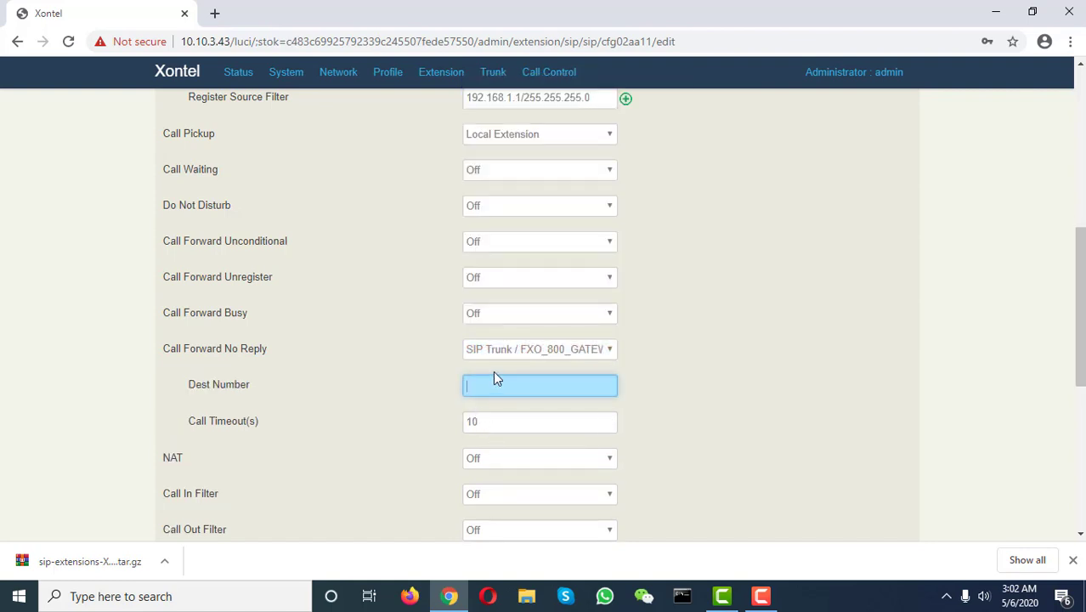
Step: Set Call Forward No Reply to Off
left_click(515, 352)
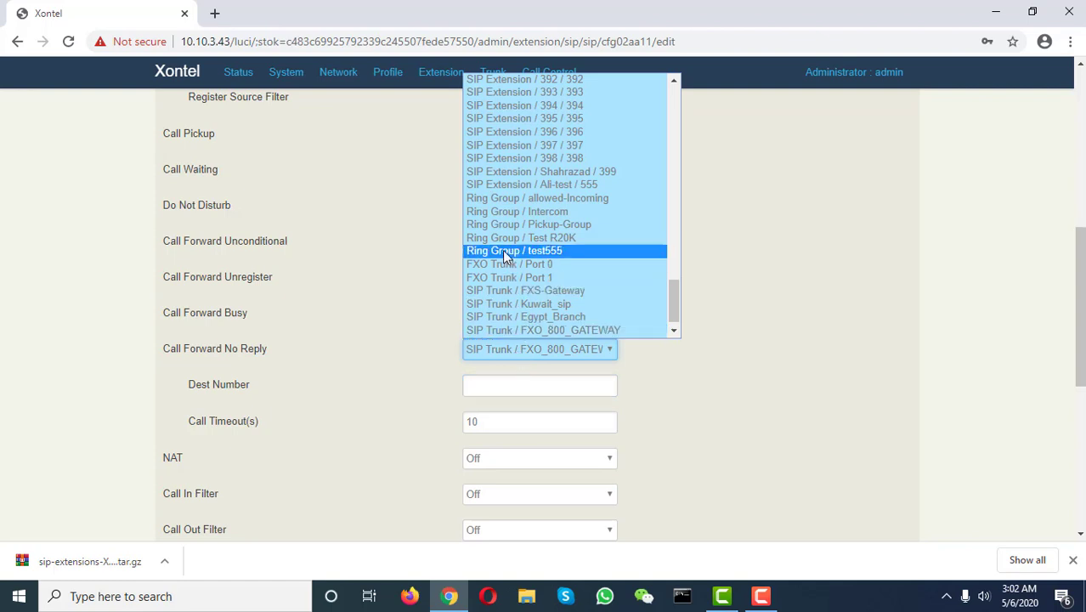
scroll(502, 250, "up", 10)
scroll(502, 255, "up", 6)
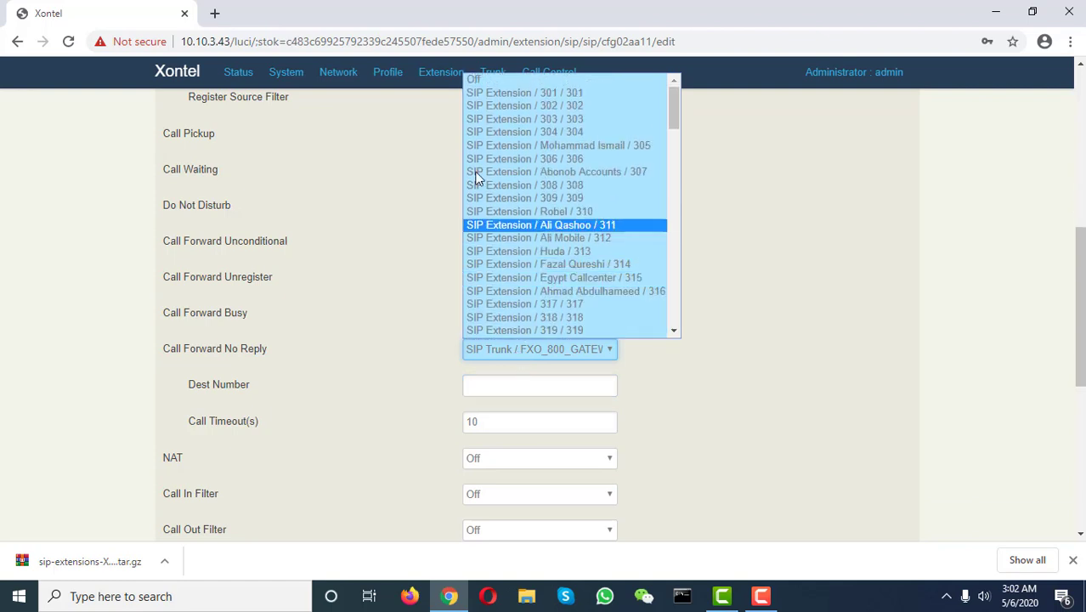
left_click(489, 76)
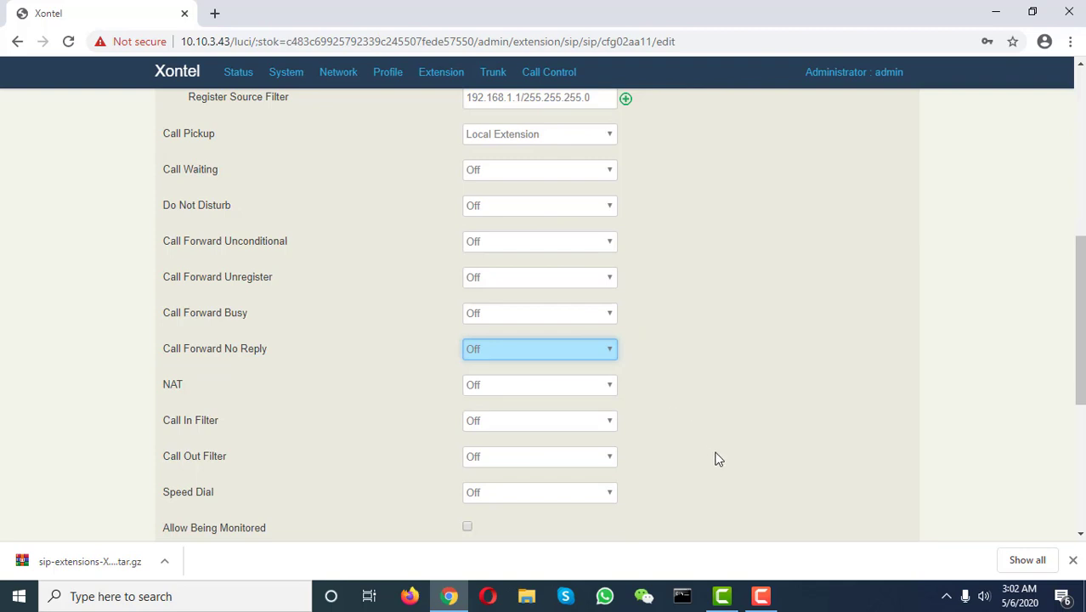
left_click(764, 595)
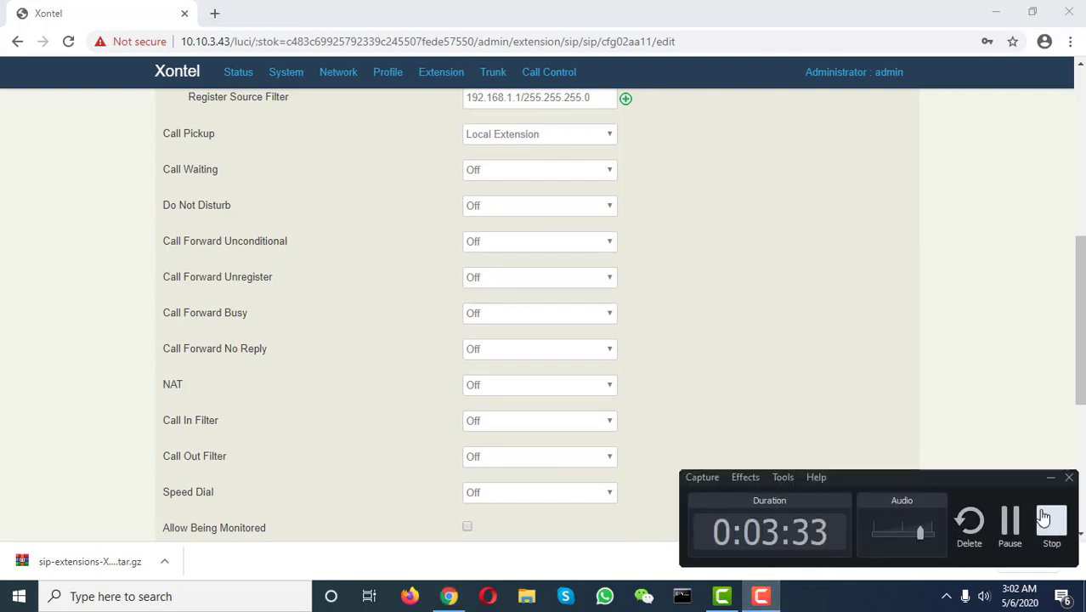